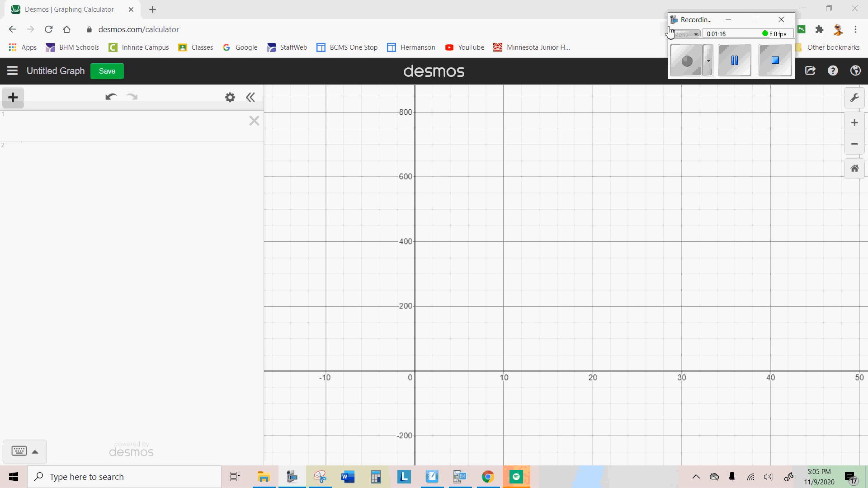
Add an empty table to the expression list, ready for entry in its first x₁ cell.
{"action": "left_click", "coordinate": [14, 97]}
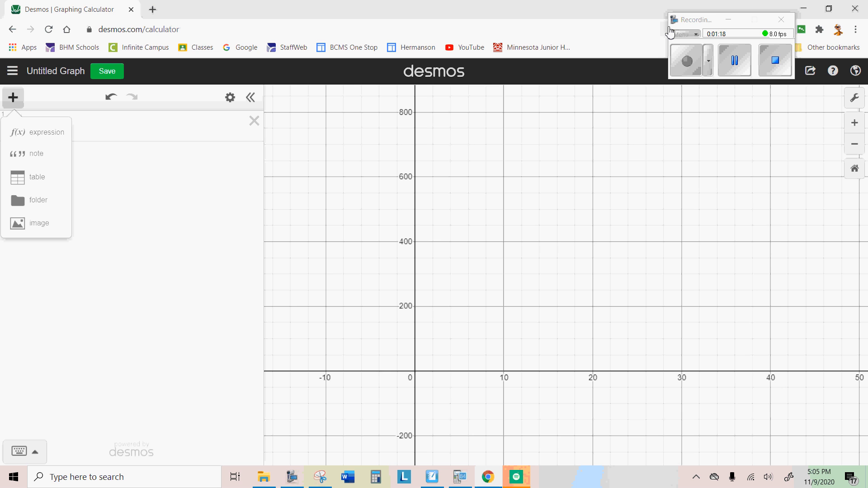
{"action": "left_click", "coordinate": [670, 29]}
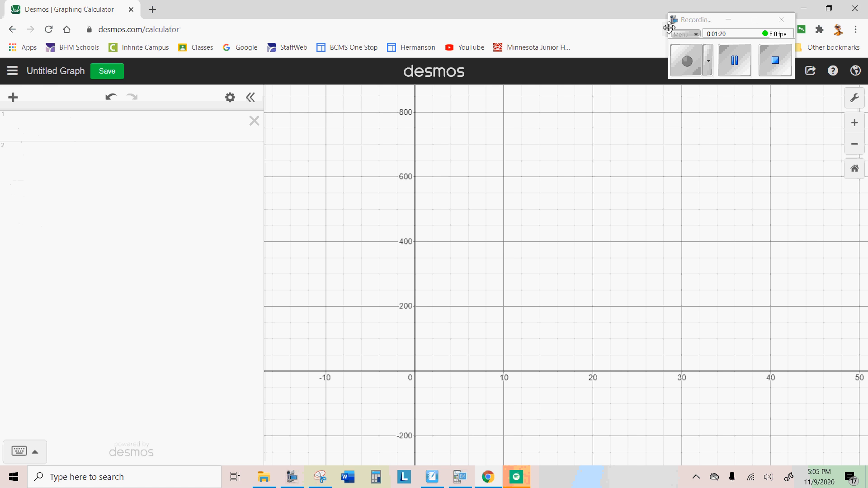
{"action": "left_click", "coordinate": [13, 97]}
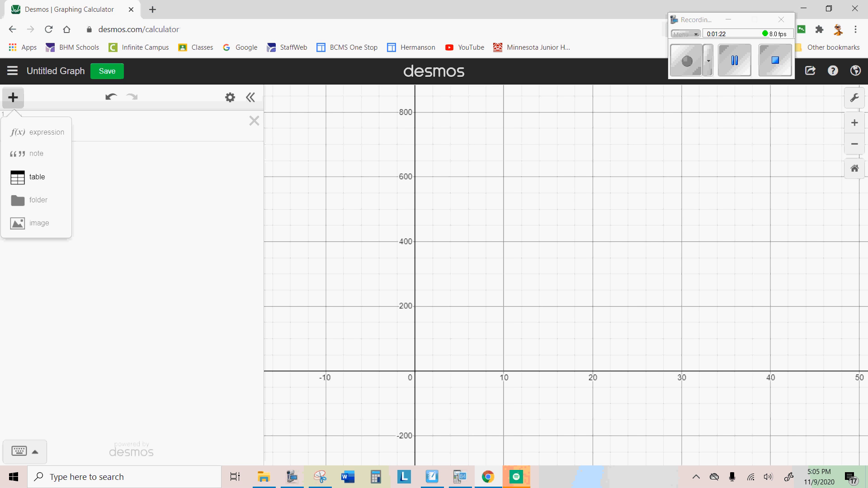
{"action": "left_click", "coordinate": [37, 176]}
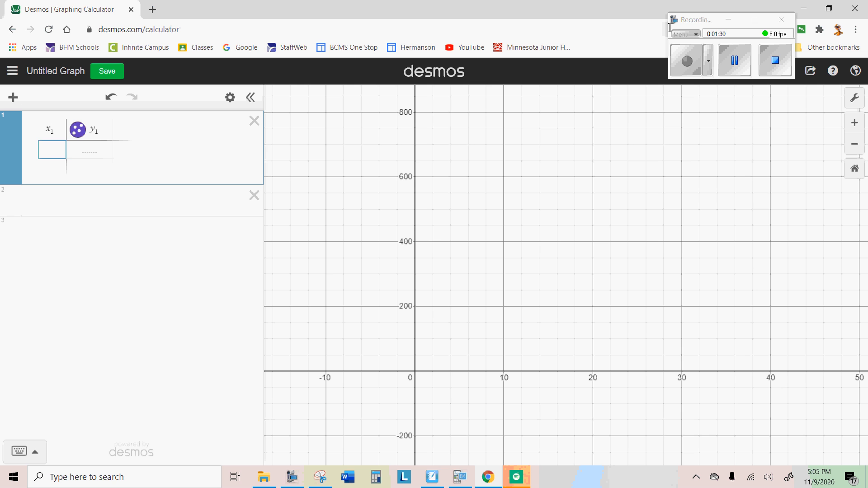
{"action": "key", "text": "Tab"}
{"action": "key", "text": "shift+Tab"}
Reduce the calculator window and place it beside the sandwich data table in the SMART Notebook worksheet.
{"action": "left_click", "coordinate": [829, 8]}
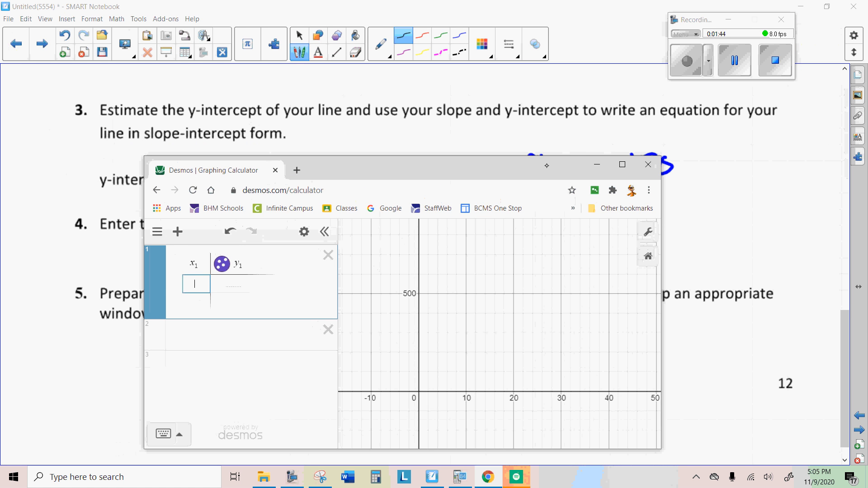
{"action": "left_click_drag", "start_coordinate": [546, 165], "coordinate": [413, 17]}
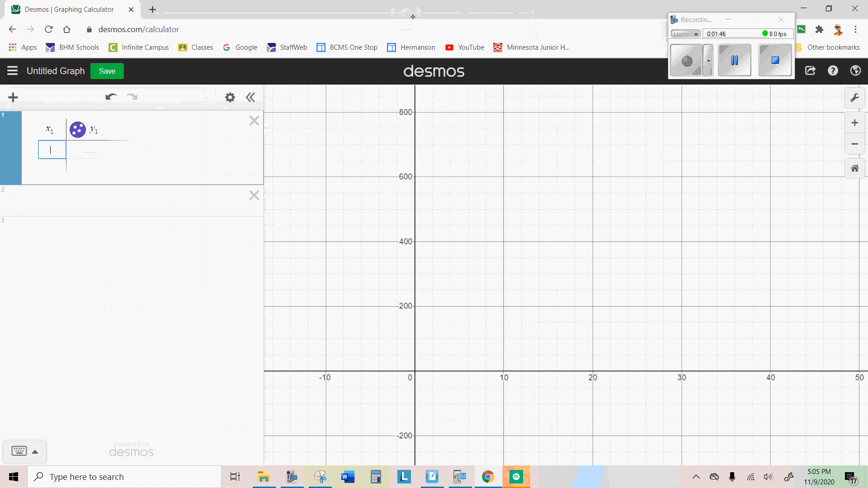
{"action": "left_click", "coordinate": [829, 9]}
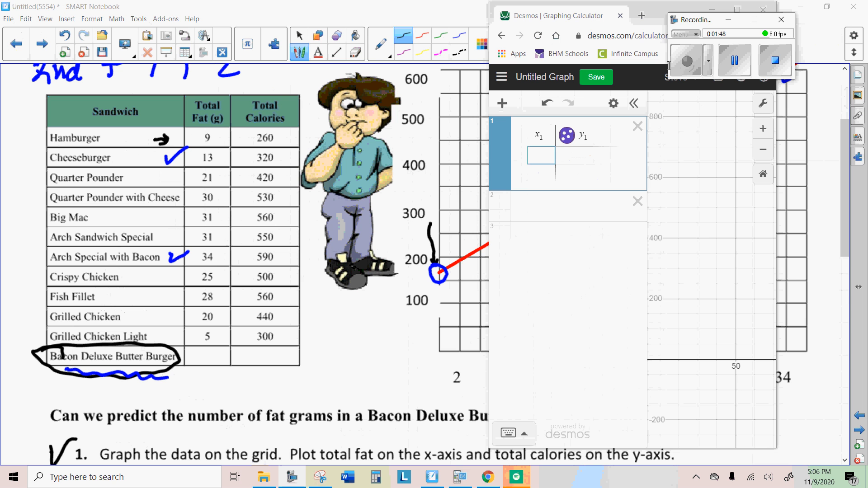
{"action": "left_click", "coordinate": [492, 322]}
Enter 90 and 9 in the first two x₁ rows of the table.
{"action": "type", "text": "9"}
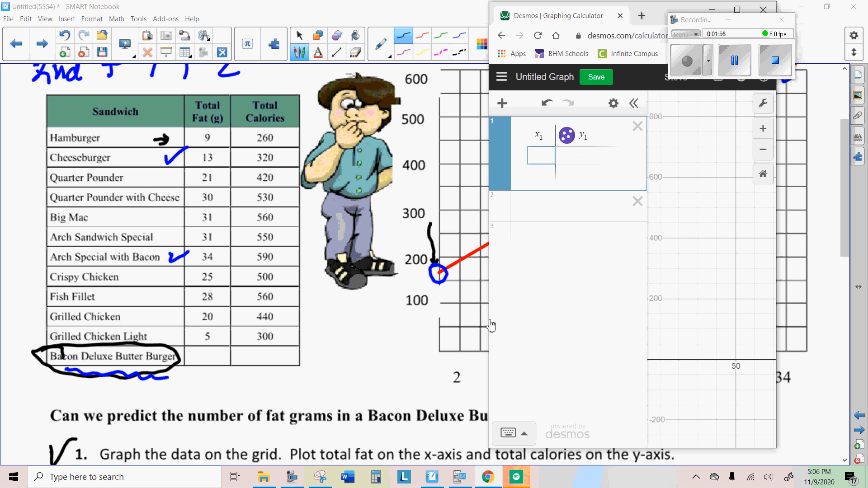
{"action": "type", "text": "0"}
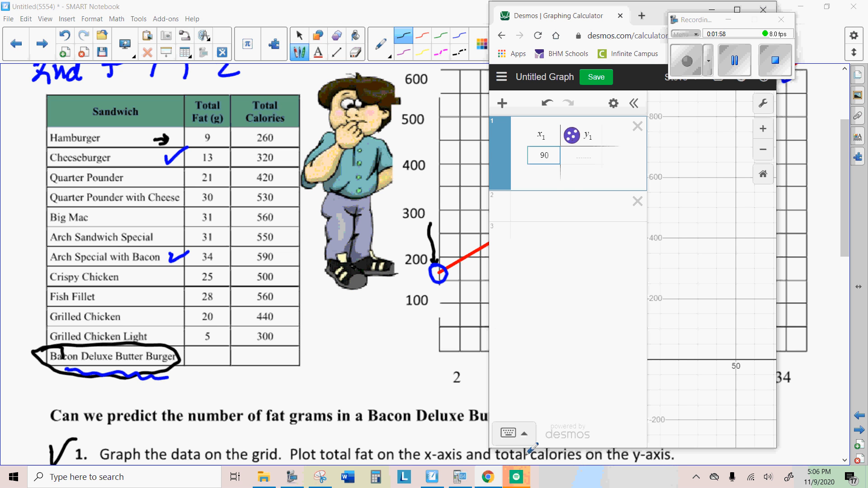
{"action": "key", "text": "Return"}
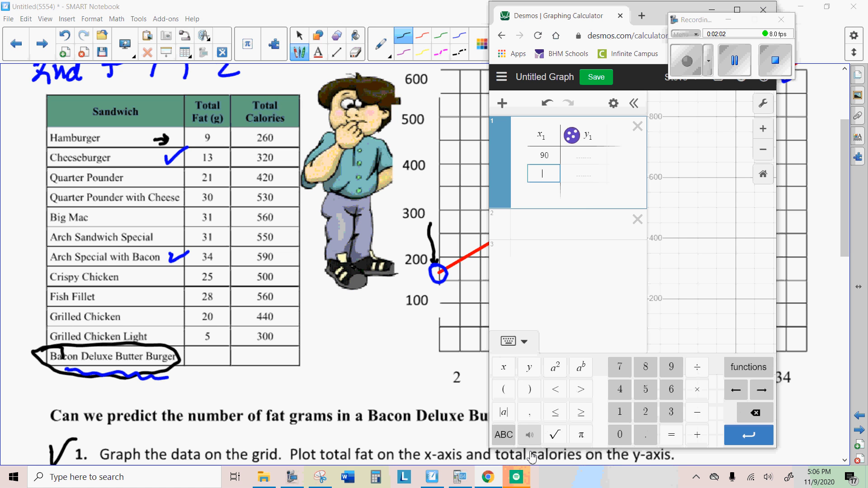
{"action": "type", "text": "9"}
Replace the first x₁ value with 9, the hamburger's fat grams.
{"action": "key", "text": "Up"}
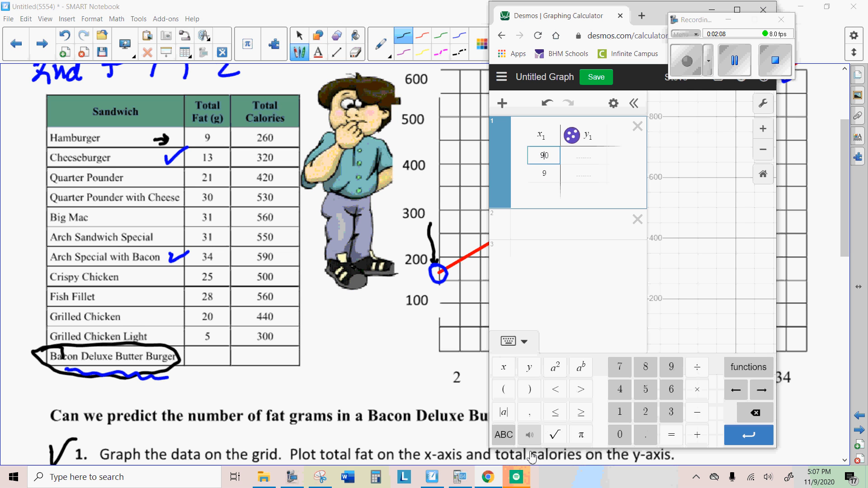
{"action": "key", "text": "Left"}
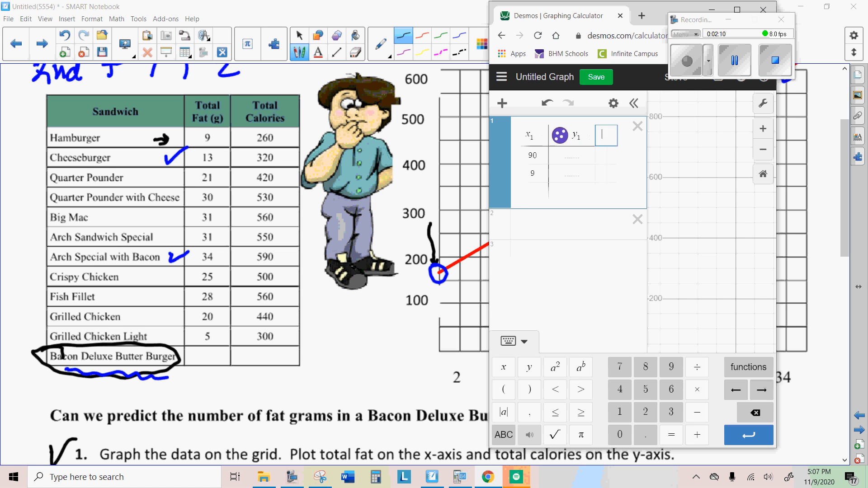
{"action": "key", "text": "Right"}
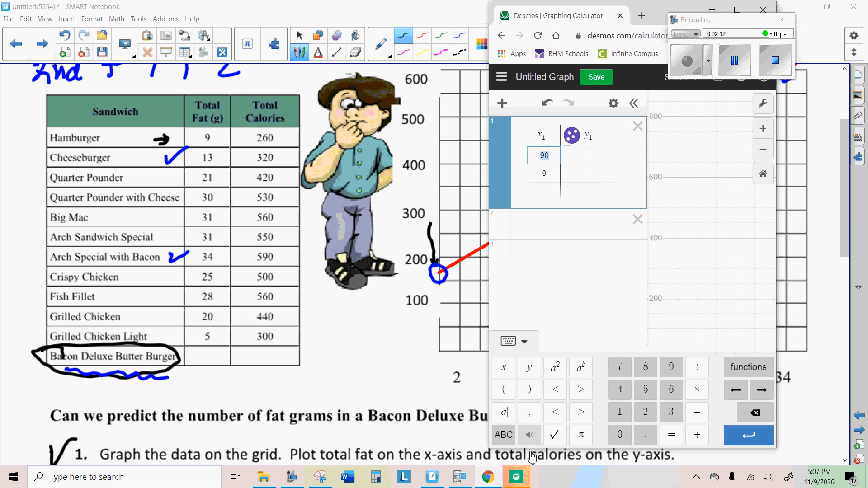
{"action": "type", "text": "9"}
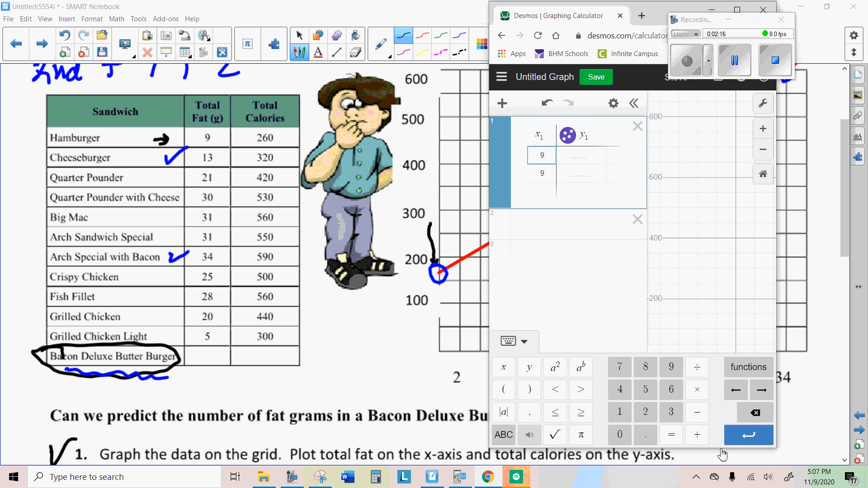
Insert the fat values 13 and 21 below the first x₁ value.
{"action": "left_click", "coordinate": [749, 435]}
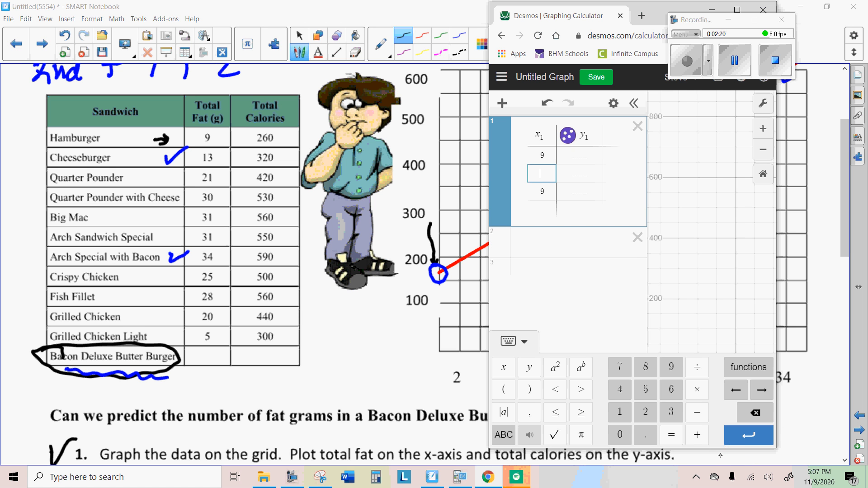
{"action": "type", "text": "13"}
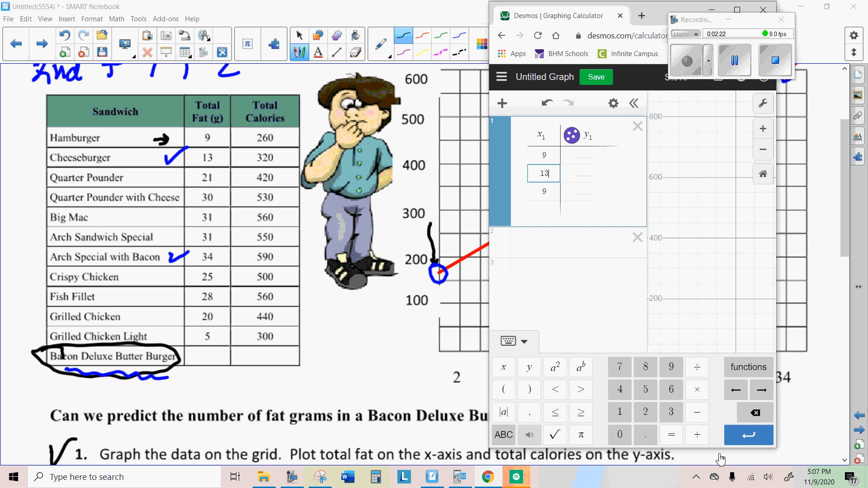
{"action": "left_click", "coordinate": [742, 443]}
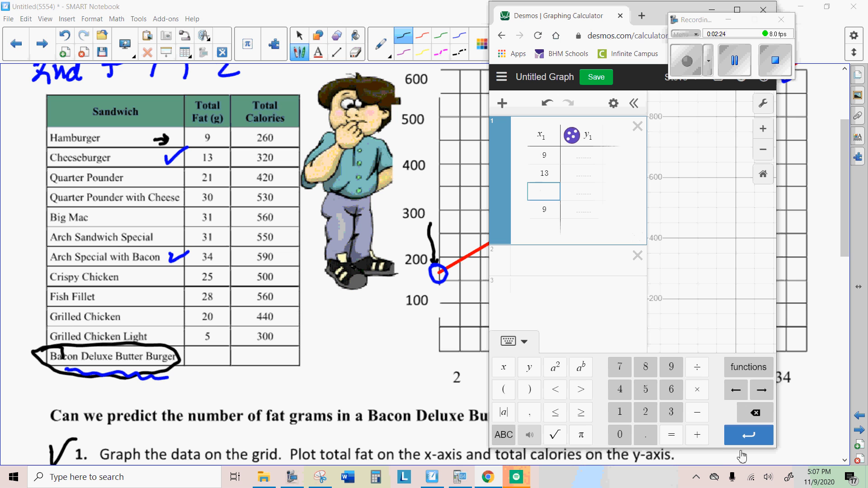
{"action": "type", "text": "21"}
{"action": "left_click", "coordinate": [738, 441]}
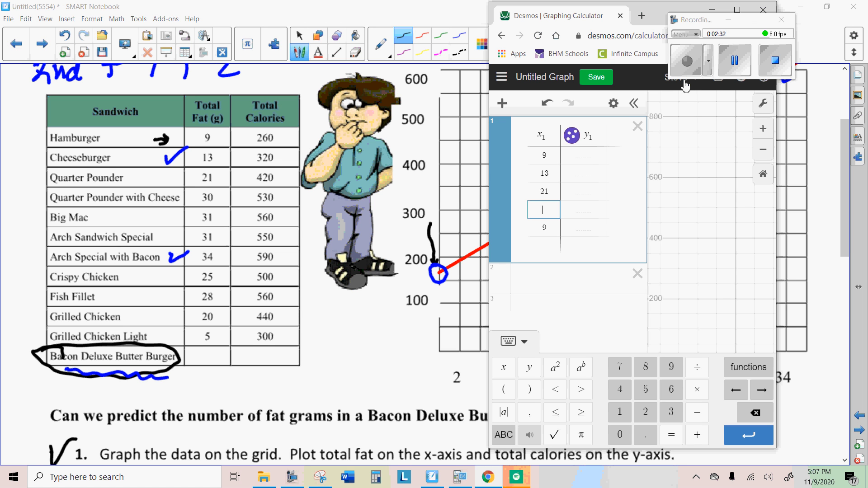
Fill the first three y₁ cells with the calorie values 260, 320 and 420.
{"action": "key", "text": "Right"}
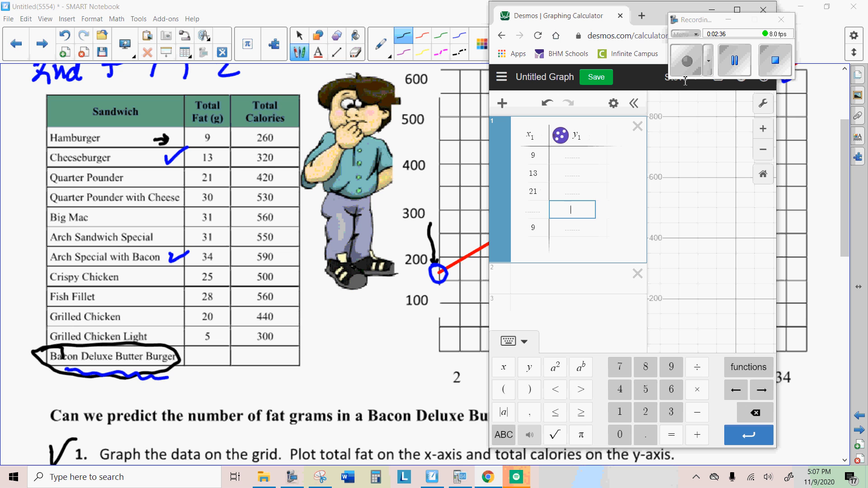
{"action": "key", "text": "Up"}
{"action": "key", "text": "Up"}
{"action": "key", "text": "Up"}
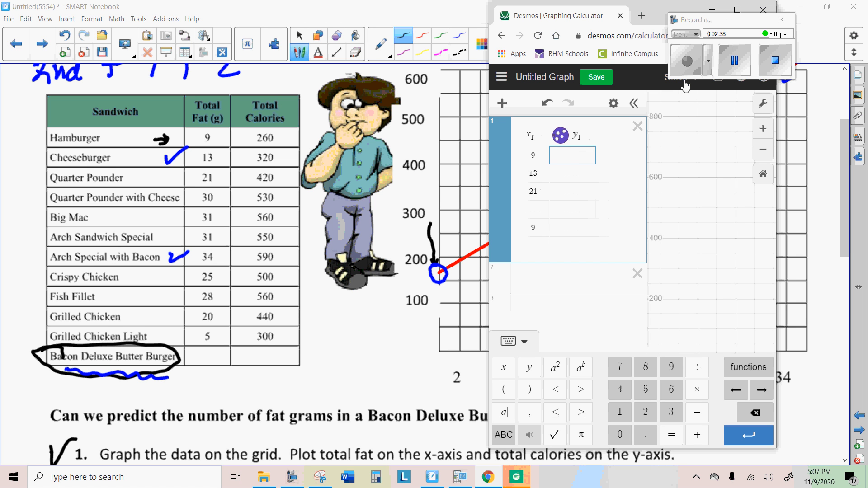
{"action": "type", "text": "260"}
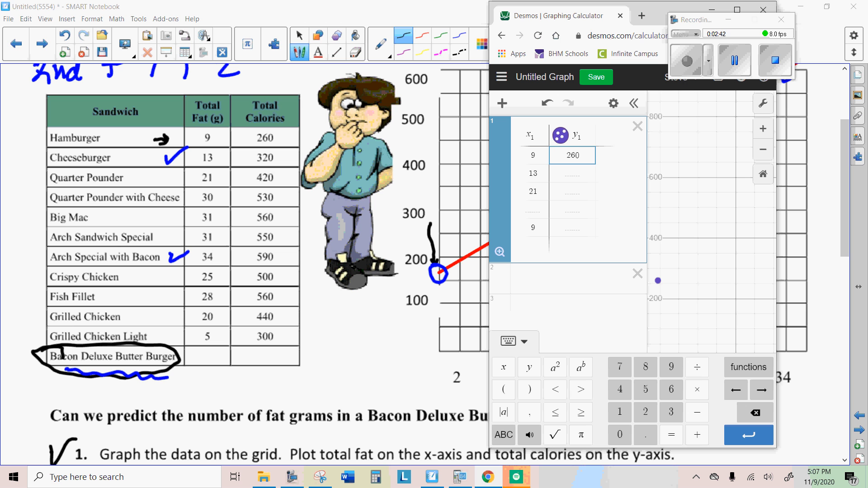
{"action": "key", "text": "Return"}
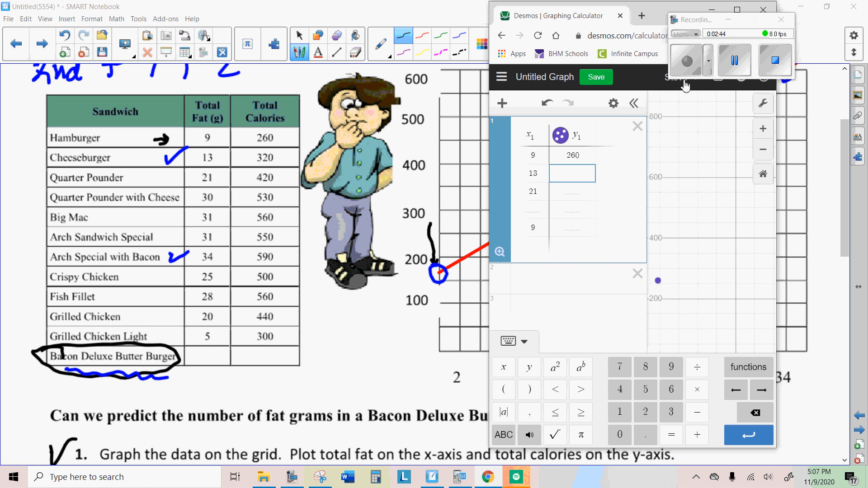
{"action": "type", "text": "320"}
{"action": "key", "text": "Return"}
{"action": "type", "text": "420"}
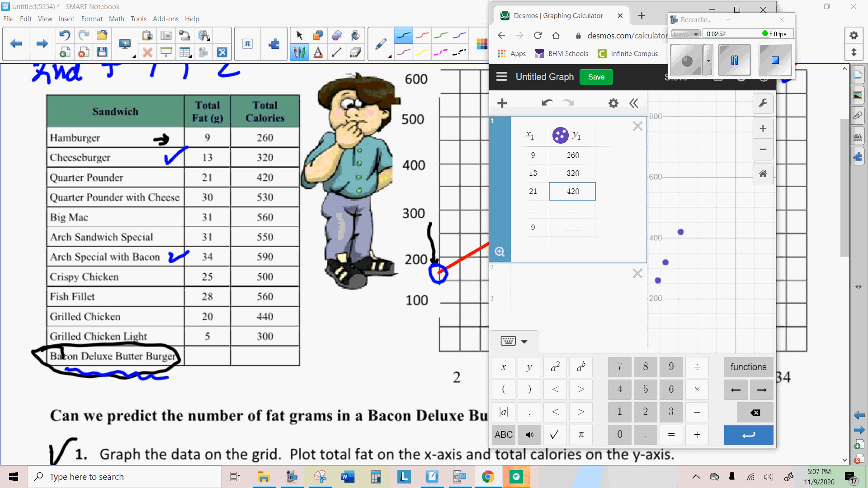
Review the completed table of fat and calorie values and its Zoom Fit option.
{"action": "left_click", "coordinate": [735, 60]}
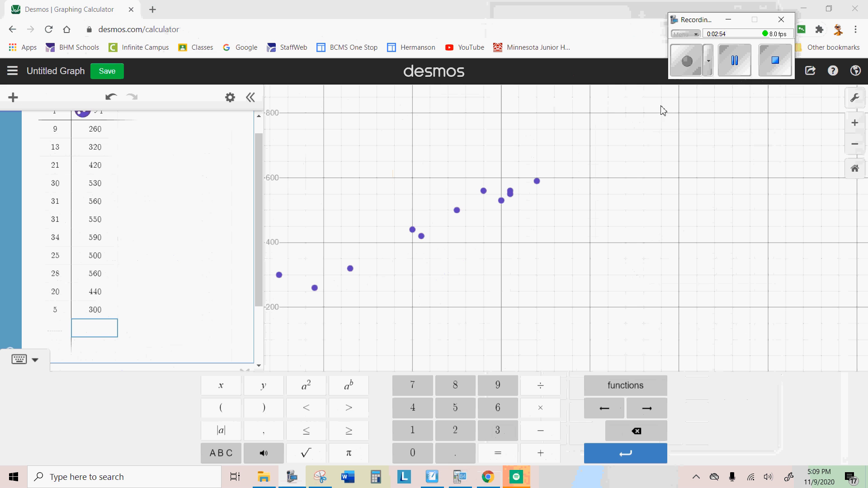
{"action": "scroll", "coordinate": [234, 250], "scroll_direction": "up", "scroll_amount": 1}
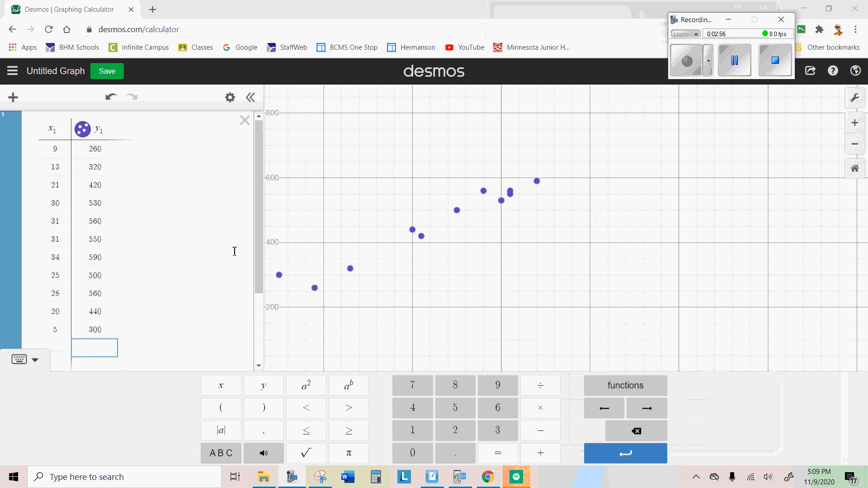
{"action": "scroll", "coordinate": [234, 250], "scroll_direction": "down", "scroll_amount": 2}
{"action": "scroll", "coordinate": [235, 250], "scroll_direction": "up", "scroll_amount": 2}
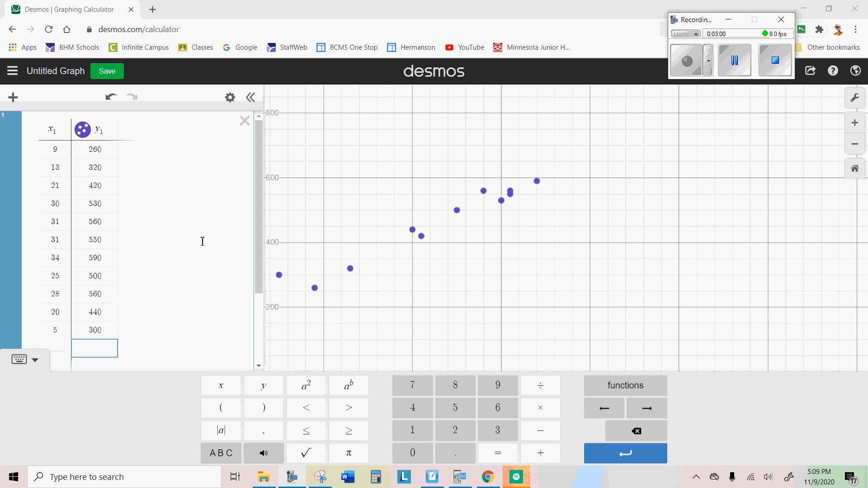
{"action": "scroll", "coordinate": [202, 242], "scroll_direction": "down", "scroll_amount": 2}
{"action": "scroll", "coordinate": [203, 242], "scroll_direction": "up", "scroll_amount": 2}
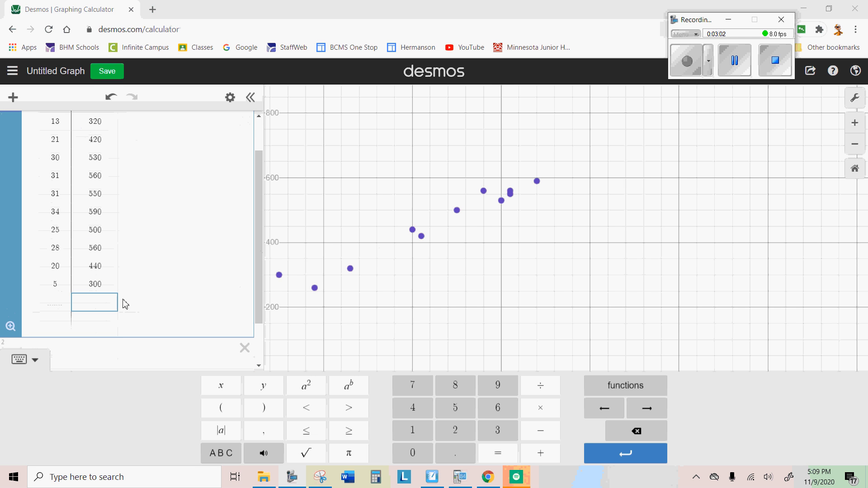
{"action": "left_click", "coordinate": [10, 327]}
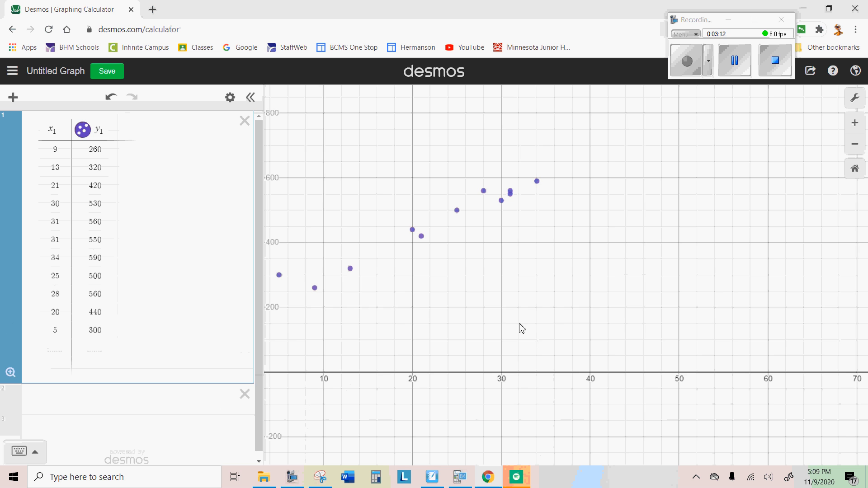
Pan the graph to bring the y-axis and all data points into view, and check the axis ranges in the graph settings.
{"action": "left_click_drag", "start_coordinate": [522, 328], "coordinate": [697, 329]}
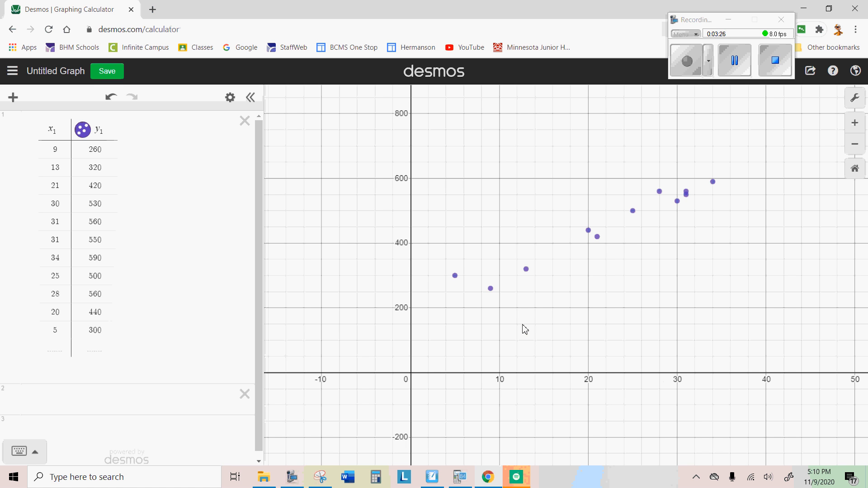
{"action": "left_click", "coordinate": [735, 60]}
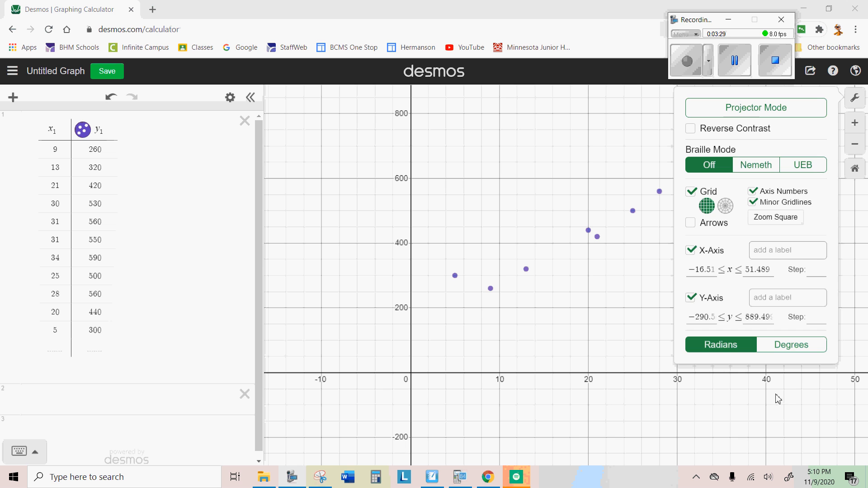
{"action": "left_click", "coordinate": [729, 397]}
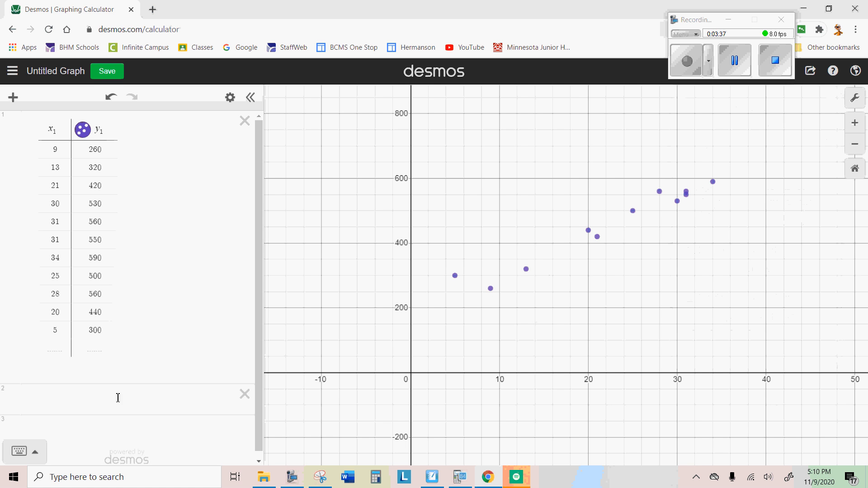
Examine the table's x₁ and y₁ column headings for the variable names needed in the second expression.
{"action": "left_click", "coordinate": [87, 400]}
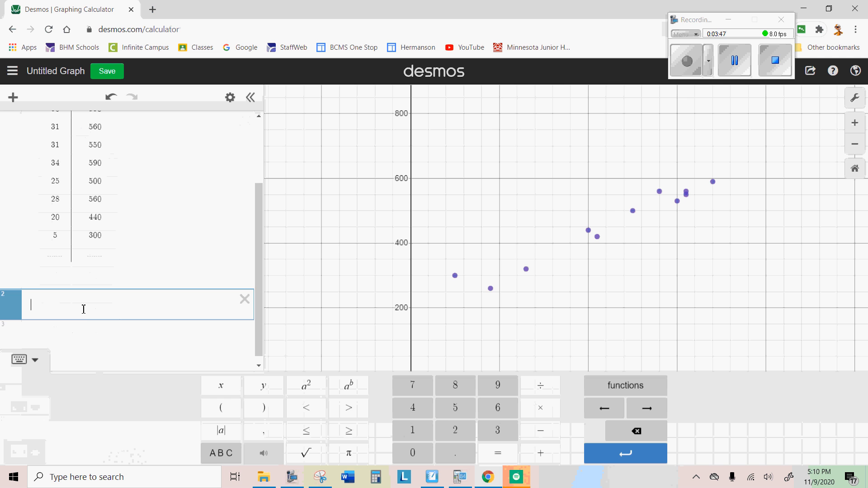
{"action": "scroll", "coordinate": [84, 309], "scroll_direction": "up", "scroll_amount": 3}
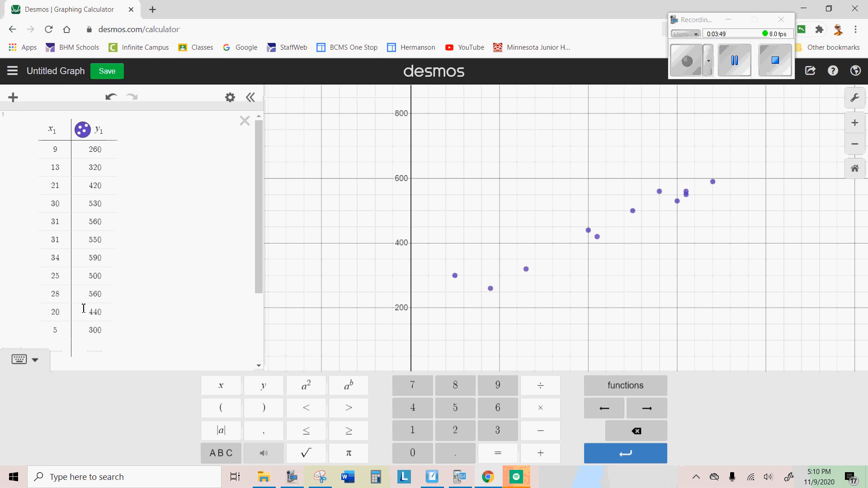
{"action": "scroll", "coordinate": [84, 309], "scroll_direction": "down", "scroll_amount": 3}
{"action": "scroll", "coordinate": [84, 309], "scroll_direction": "up", "scroll_amount": 3}
{"action": "scroll", "coordinate": [84, 309], "scroll_direction": "down", "scroll_amount": 3}
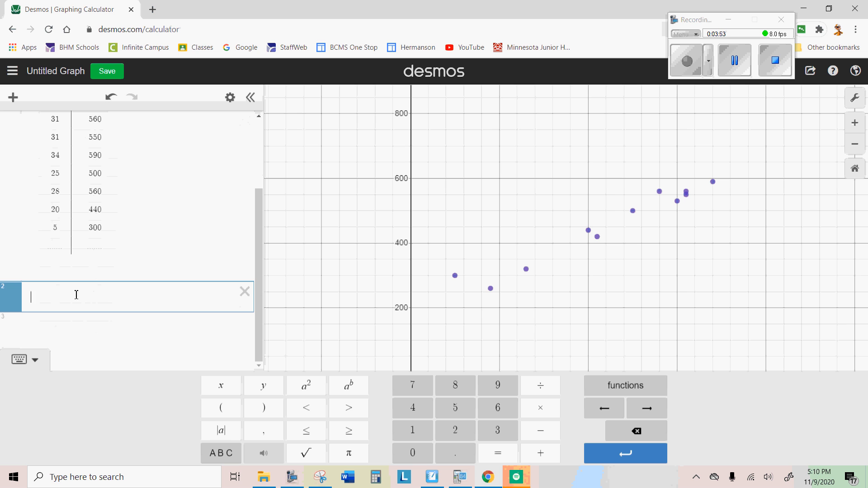
{"action": "scroll", "coordinate": [75, 296], "scroll_direction": "up", "scroll_amount": 3}
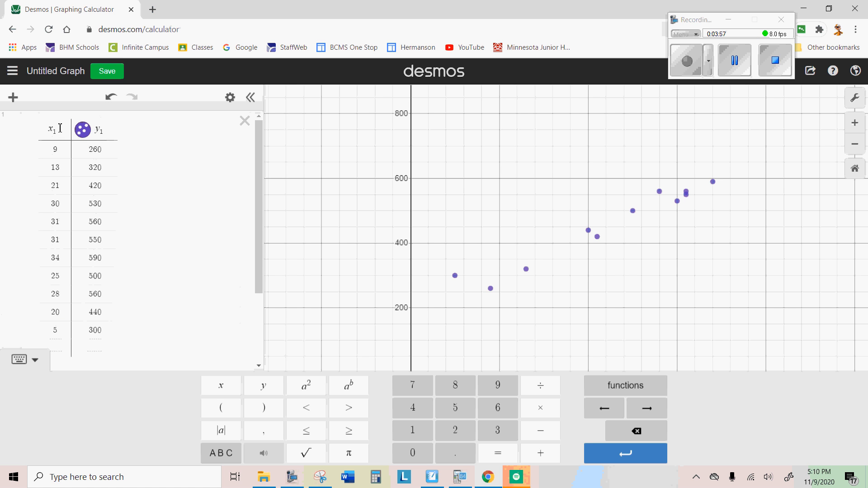
{"action": "left_click_drag", "start_coordinate": [97, 131], "coordinate": [113, 128]}
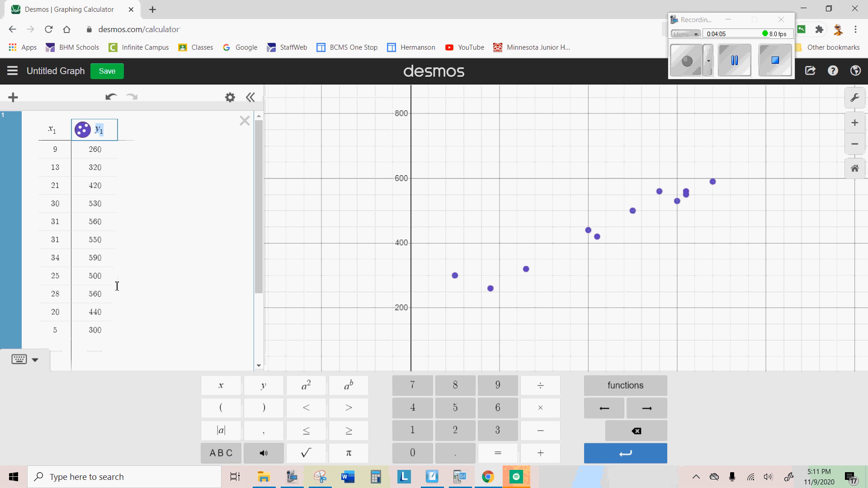
{"action": "scroll", "coordinate": [137, 281], "scroll_direction": "down", "scroll_amount": 2}
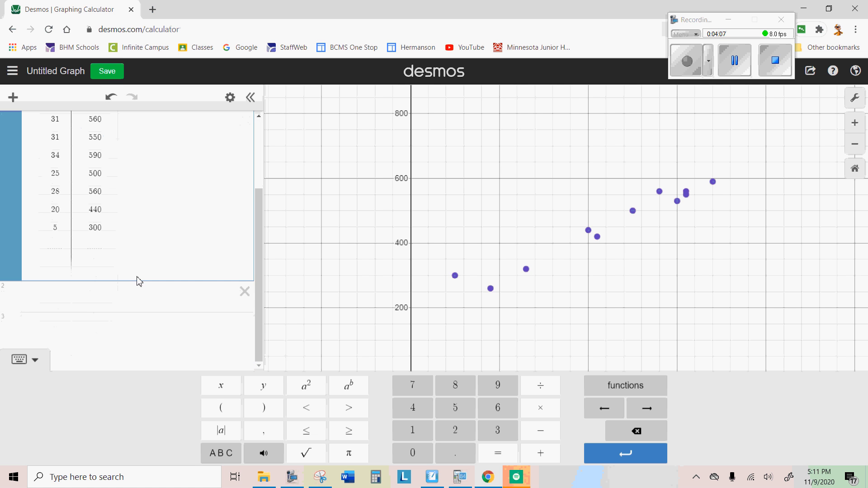
Start the second expression with y₁ followed by a tilde, and dismiss the mail notification.
{"action": "left_click", "coordinate": [89, 291]}
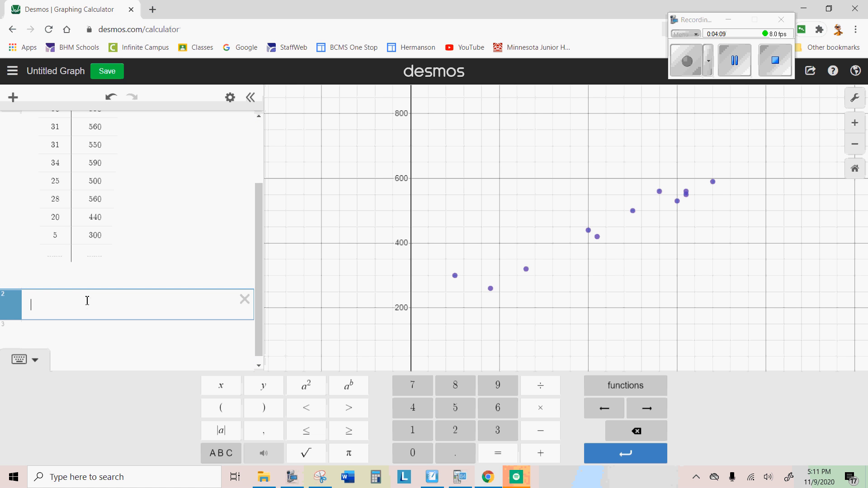
{"action": "type", "text": "y1"}
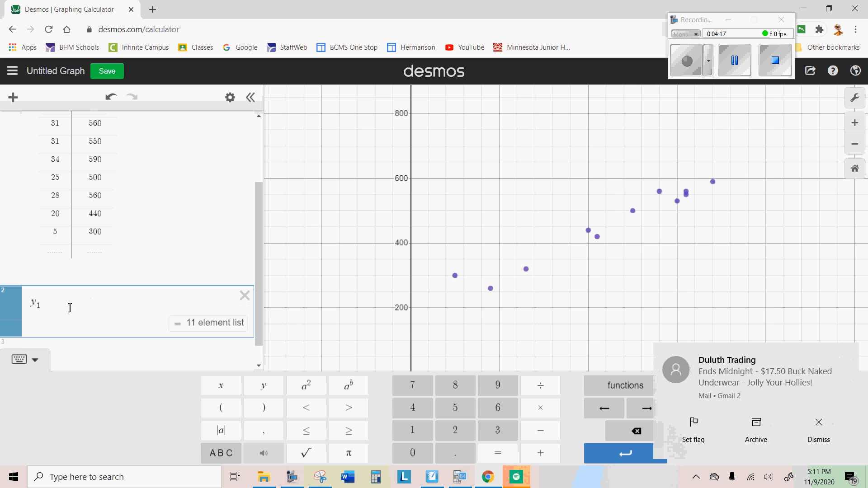
{"action": "left_click", "coordinate": [850, 354]}
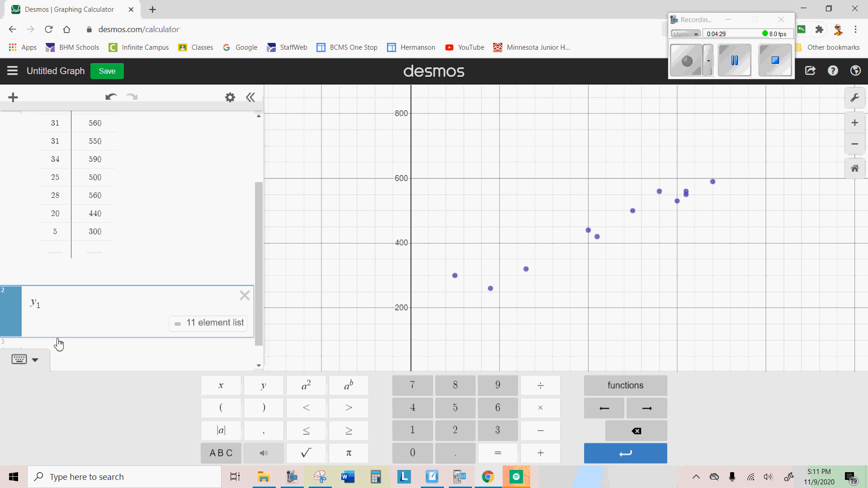
{"action": "type", "text": "~"}
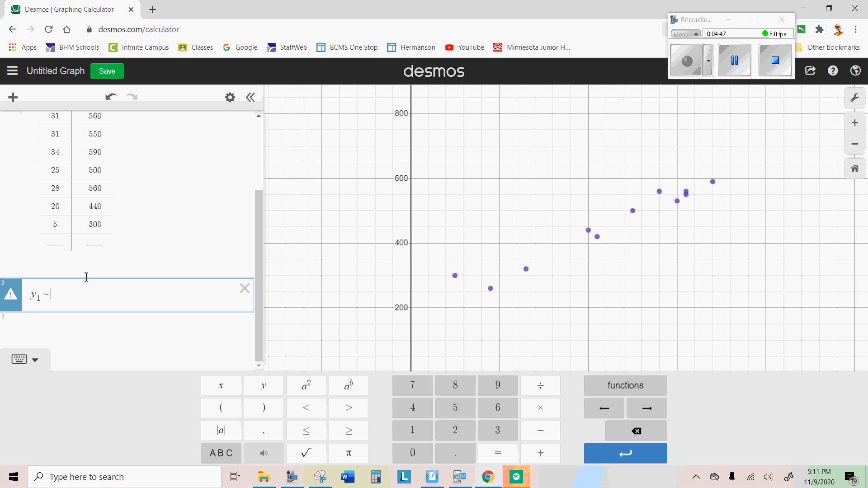
{"action": "key", "text": "BackSpace"}
{"action": "key", "text": "BackSpace"}
{"action": "key", "text": "BackSpace"}
{"action": "key", "text": "BackSpace"}
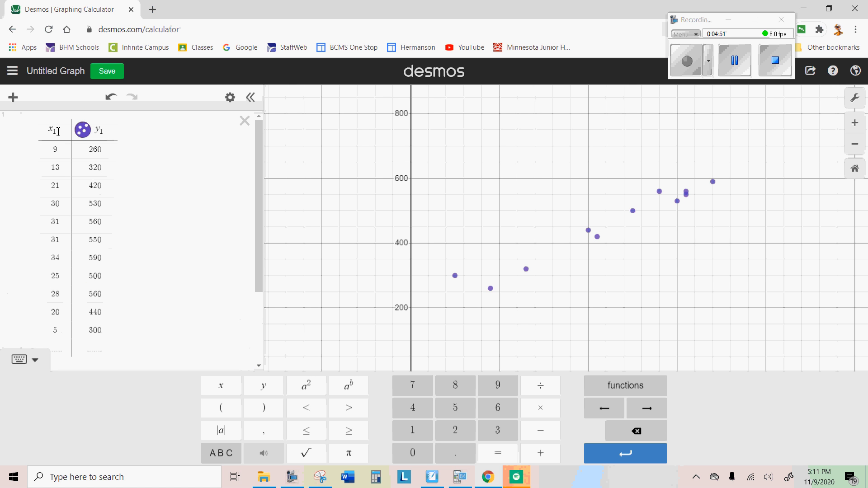
Complete the linear regression in the second expression as y₁ ~ mx₁ + b, and review its statistics and parameters.
{"action": "left_click_drag", "start_coordinate": [49, 129], "coordinate": [57, 131]}
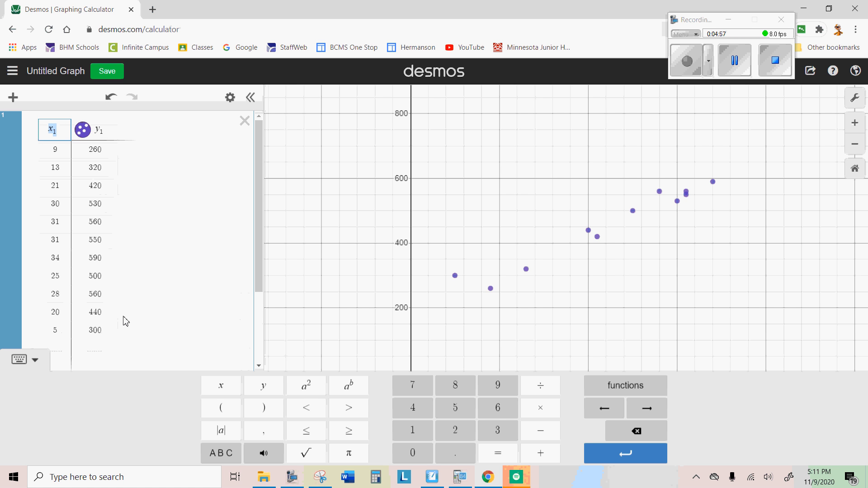
{"action": "scroll", "coordinate": [125, 324], "scroll_direction": "down", "scroll_amount": 3}
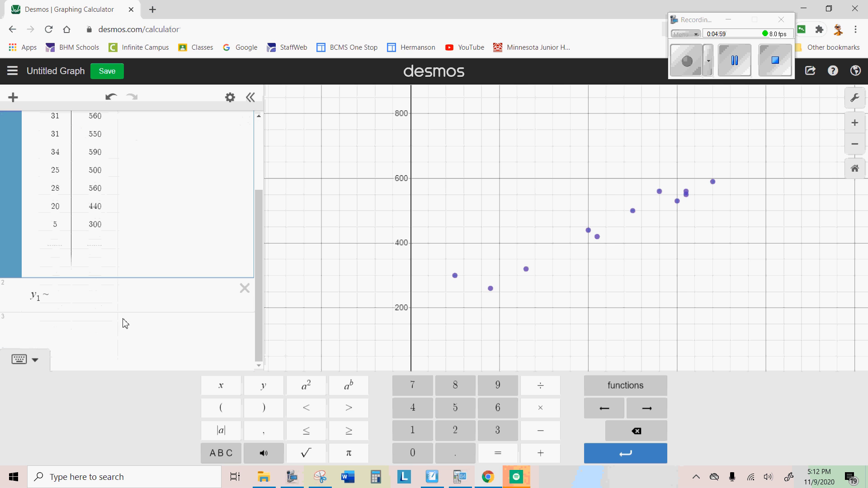
{"action": "left_click", "coordinate": [70, 298]}
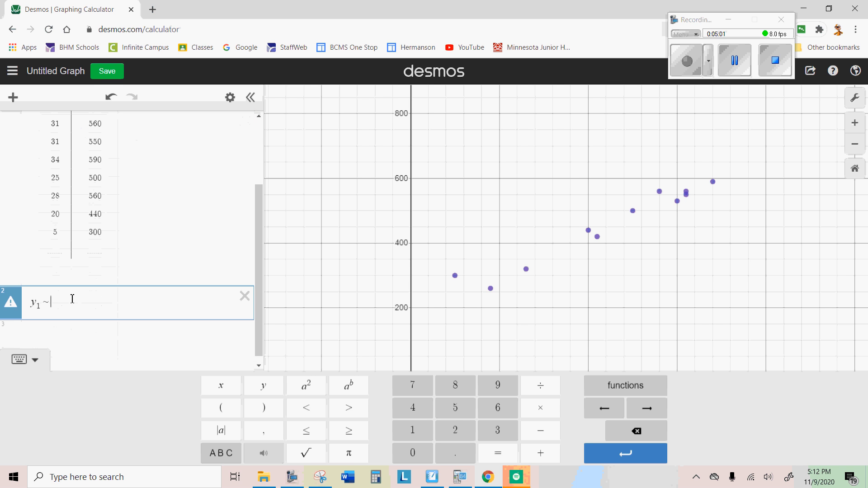
{"action": "type", "text": "m"}
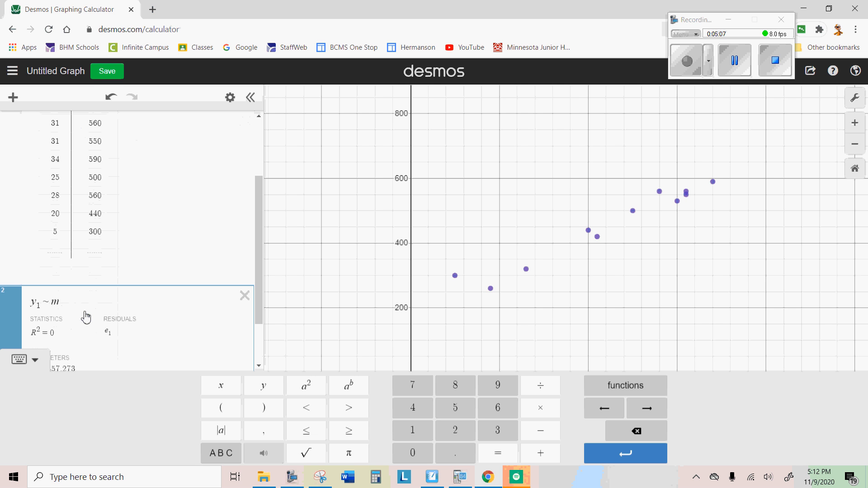
{"action": "type", "text": "x1"}
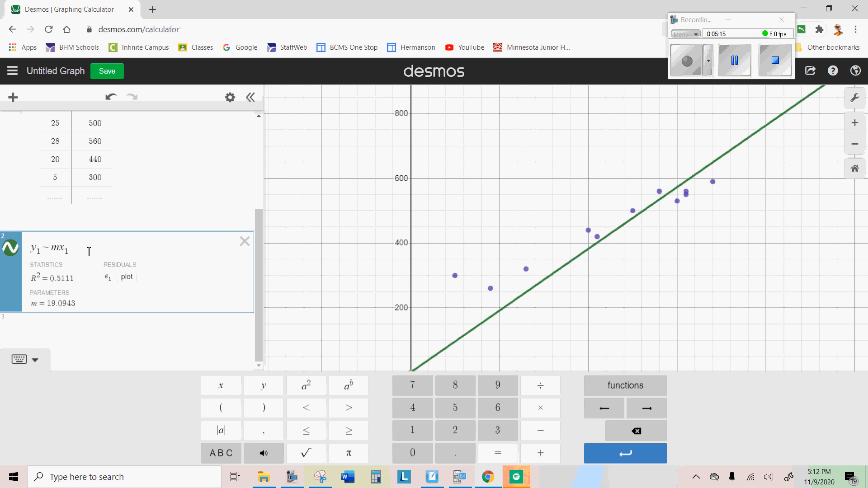
{"action": "type", "text": "+"}
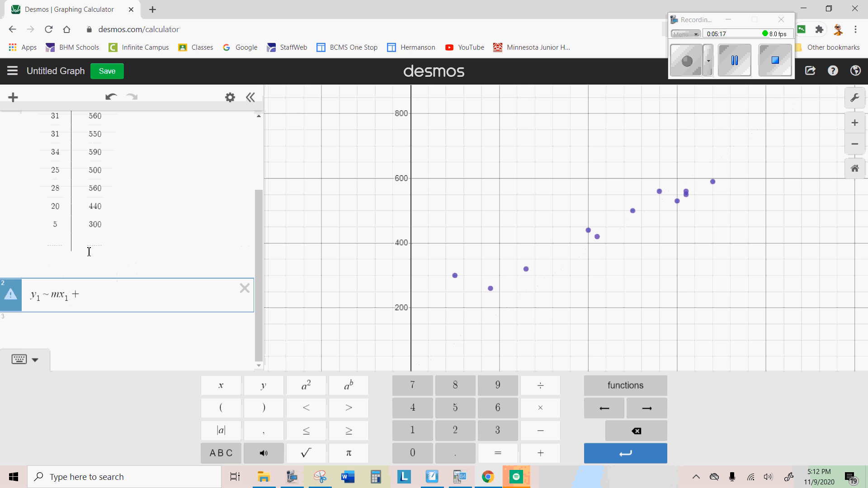
{"action": "type", "text": "b"}
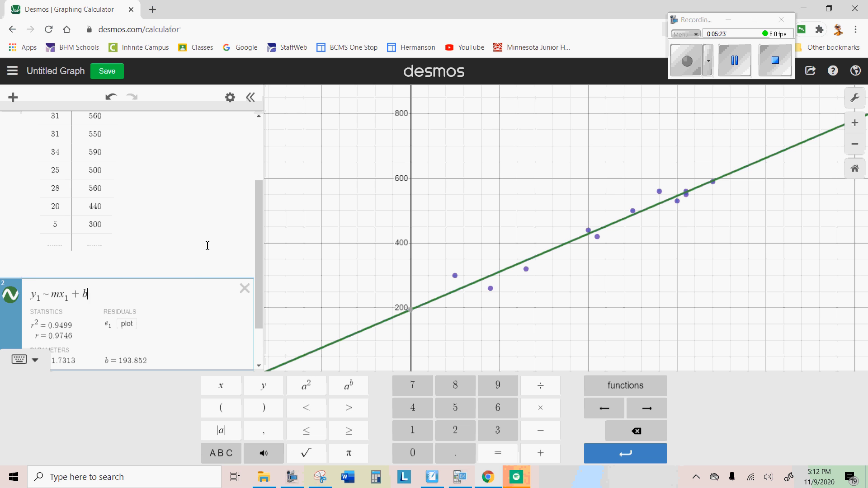
{"action": "scroll", "coordinate": [208, 246], "scroll_direction": "down", "scroll_amount": 1}
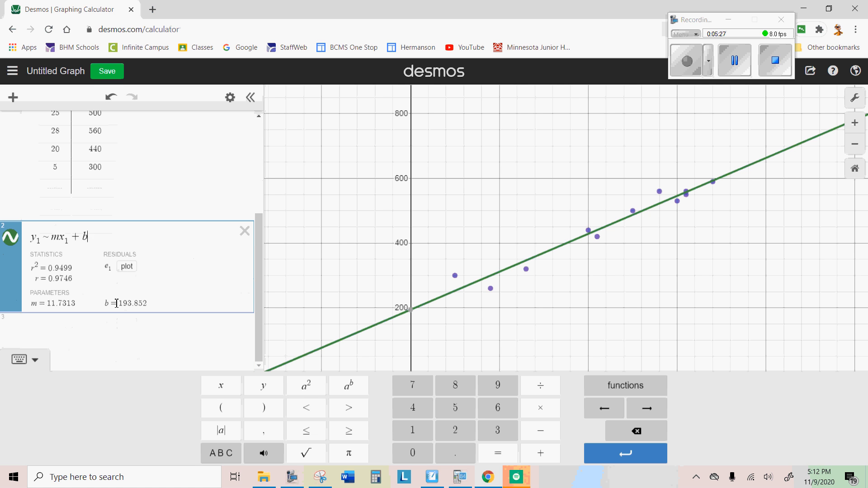
{"action": "left_click", "coordinate": [49, 304]}
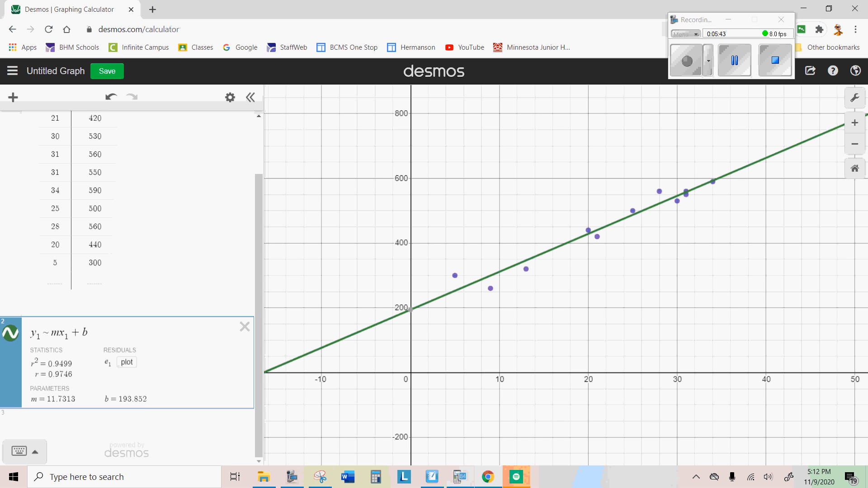
Switch to the SMART Notebook worksheet and go to question 7 on the page after question 5.
{"action": "left_click", "coordinate": [431, 479]}
{"action": "scroll", "coordinate": [421, 339], "scroll_direction": "down", "scroll_amount": 5}
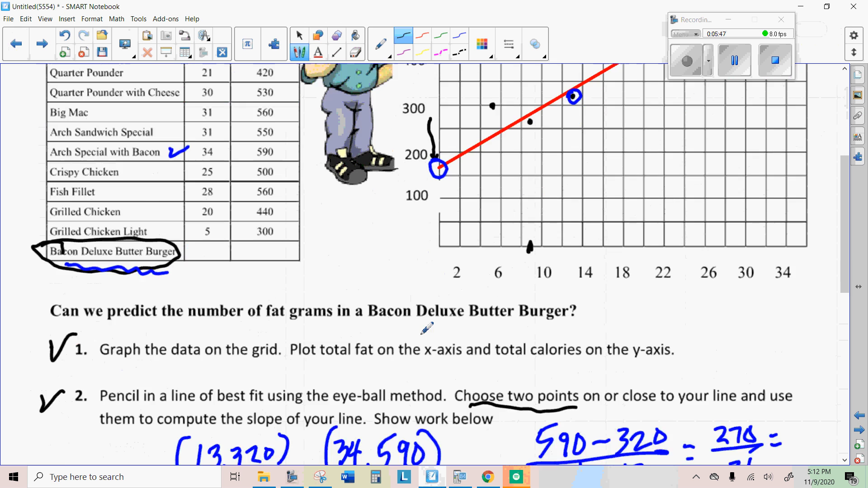
{"action": "scroll", "coordinate": [422, 339], "scroll_direction": "down", "scroll_amount": 5}
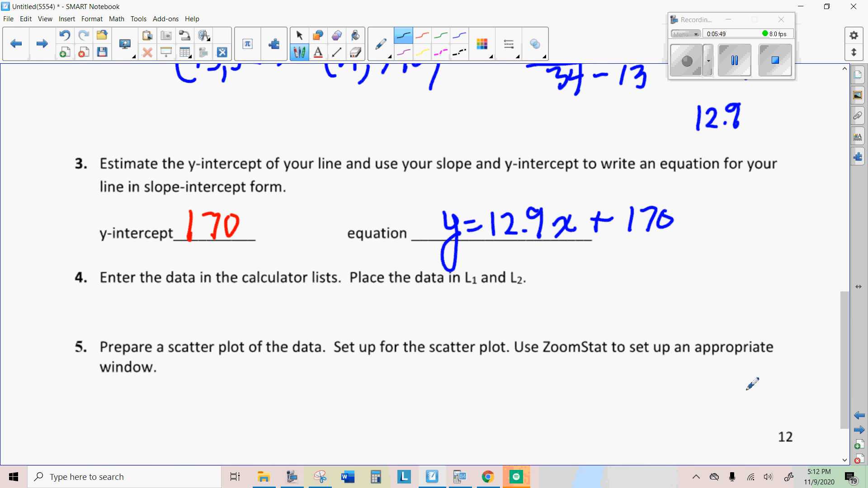
{"action": "left_click", "coordinate": [863, 431]}
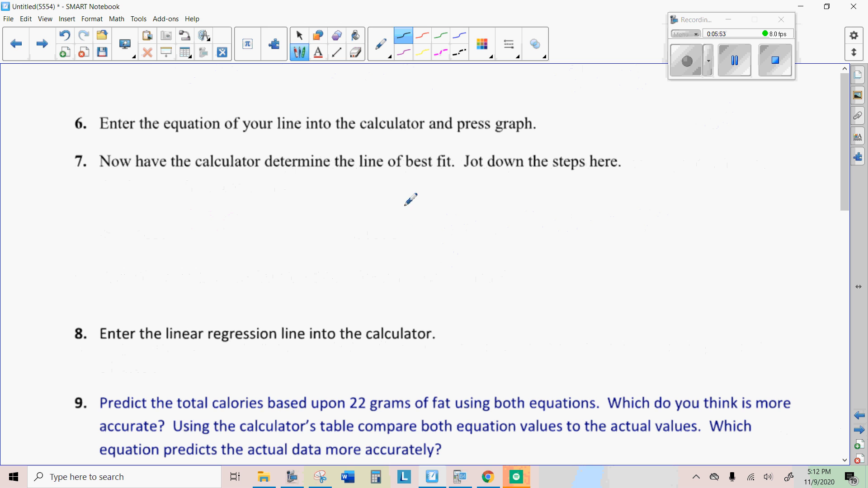
{"action": "scroll", "coordinate": [400, 210], "scroll_direction": "down", "scroll_amount": 1}
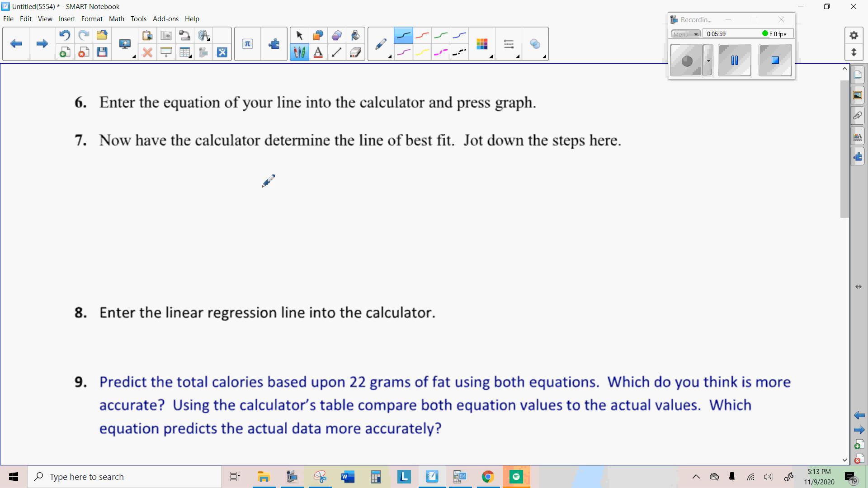
Handwrite the regression equation below question 7 in red, as far as y = 11.7313x +.
{"action": "mouse_move", "coordinate": [263, 175]}
{"action": "left_mouse_down"}
{"action": "mouse_move", "coordinate": [266, 193]}
{"action": "mouse_move", "coordinate": [275, 177]}
{"action": "mouse_move", "coordinate": [263, 216]}
{"action": "left_mouse_up"}
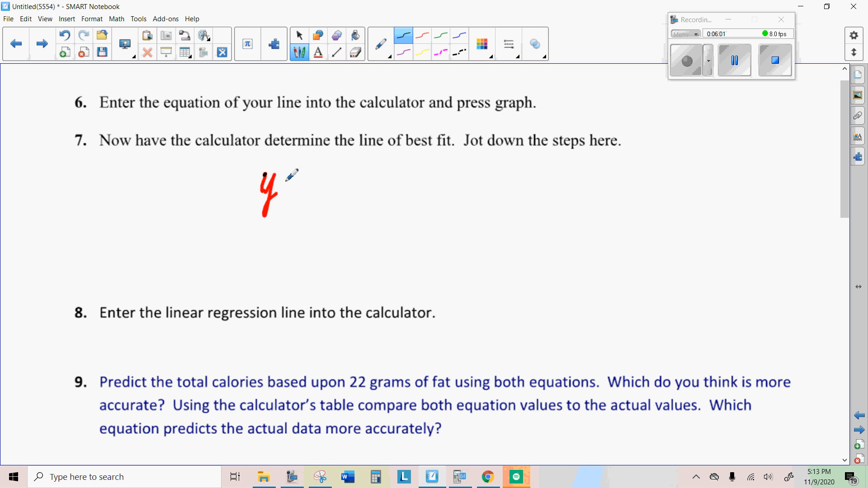
{"action": "left_click_drag", "start_coordinate": [288, 180], "coordinate": [301, 178]}
{"action": "mouse_move", "coordinate": [290, 188]}
{"action": "left_mouse_down"}
{"action": "mouse_move", "coordinate": [447, 195]}
{"action": "mouse_move", "coordinate": [430, 195]}
{"action": "left_mouse_up"}
{"action": "left_click", "coordinate": [345, 193]}
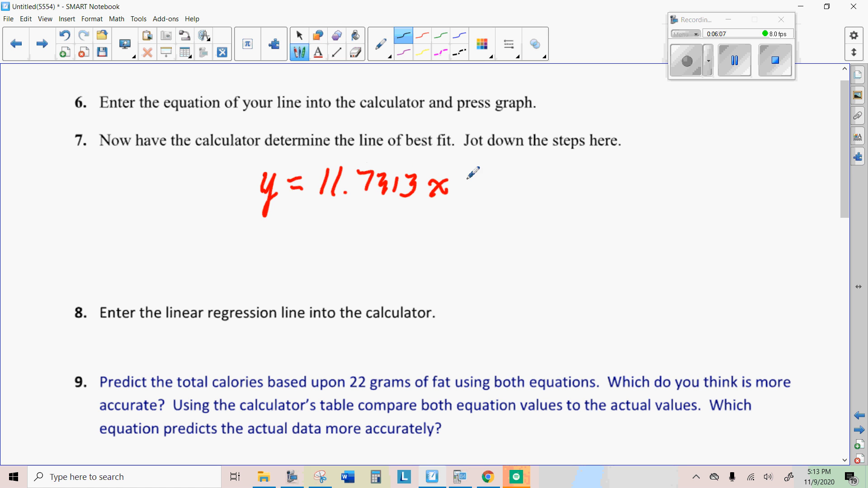
{"action": "left_click_drag", "start_coordinate": [471, 174], "coordinate": [466, 197]}
{"action": "left_click_drag", "start_coordinate": [459, 190], "coordinate": [486, 184]}
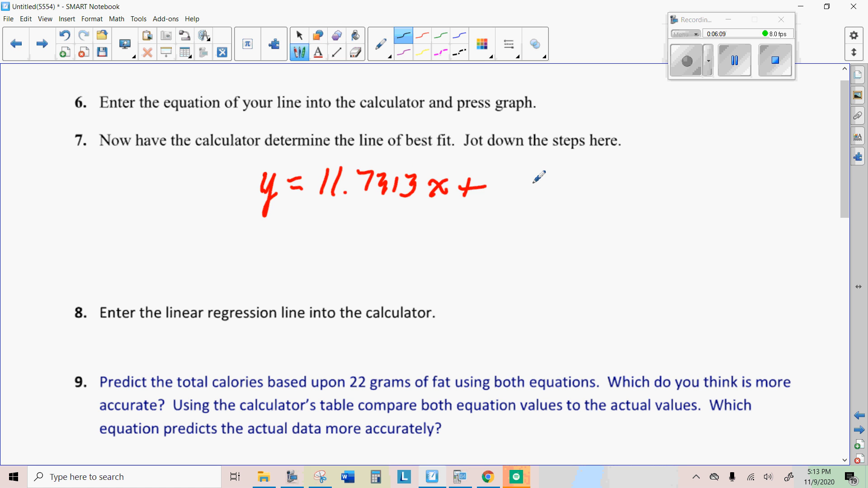